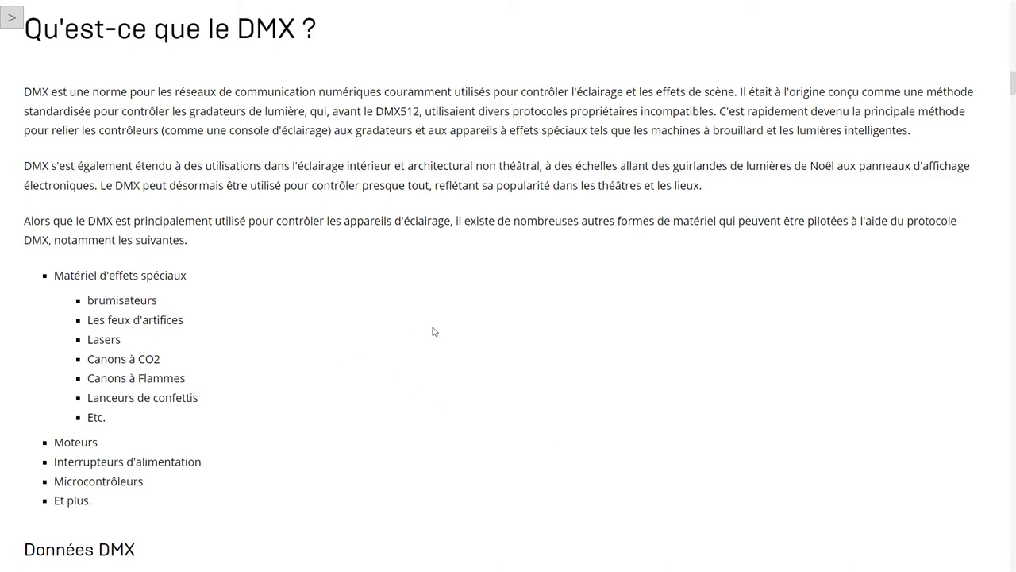
Scroll through the article's 'Données DMX' and 'Détails techniques sur le DMX' sections.
scroll(434, 332, down, 5)
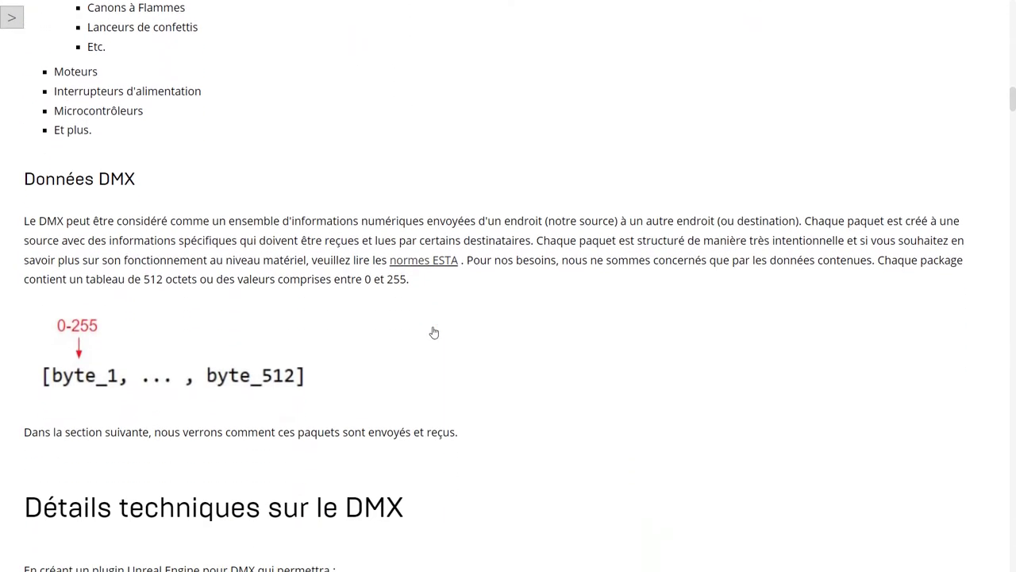
scroll(434, 331, down, 1)
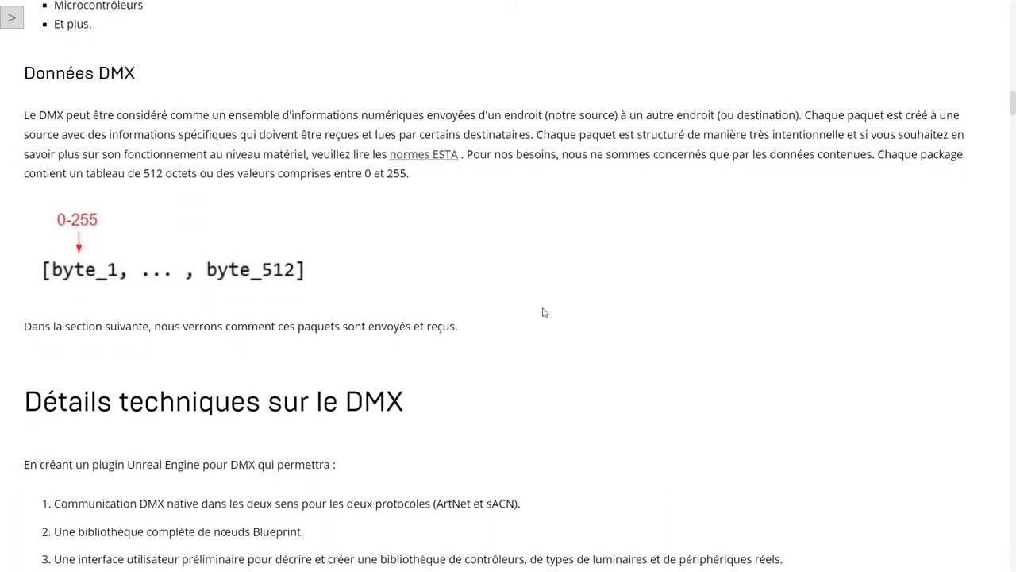
scroll(545, 311, down, 1)
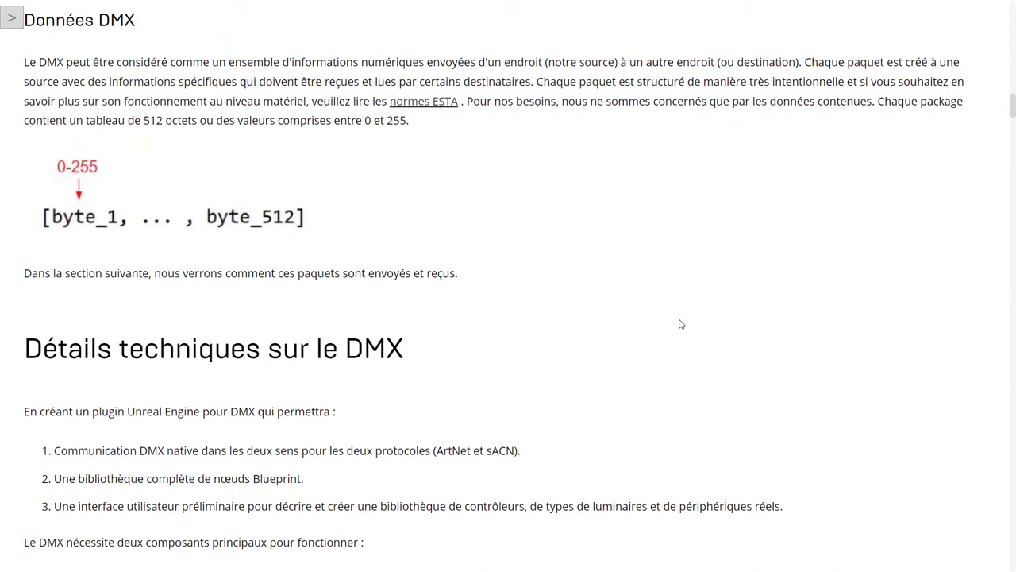
scroll(682, 325, down, 6)
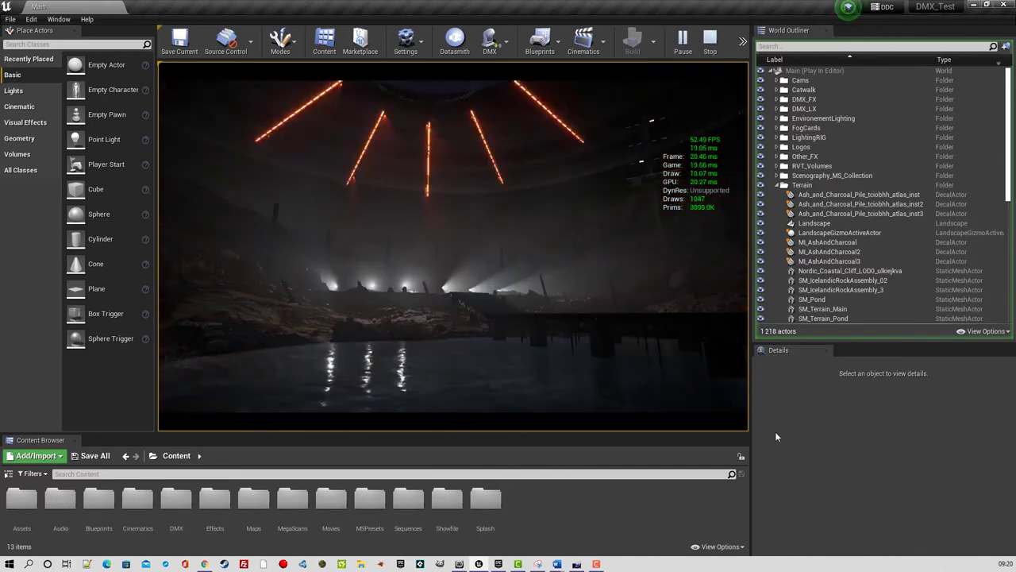
Capture the mouse in the play viewport and restart the light show with R.
click(742, 425)
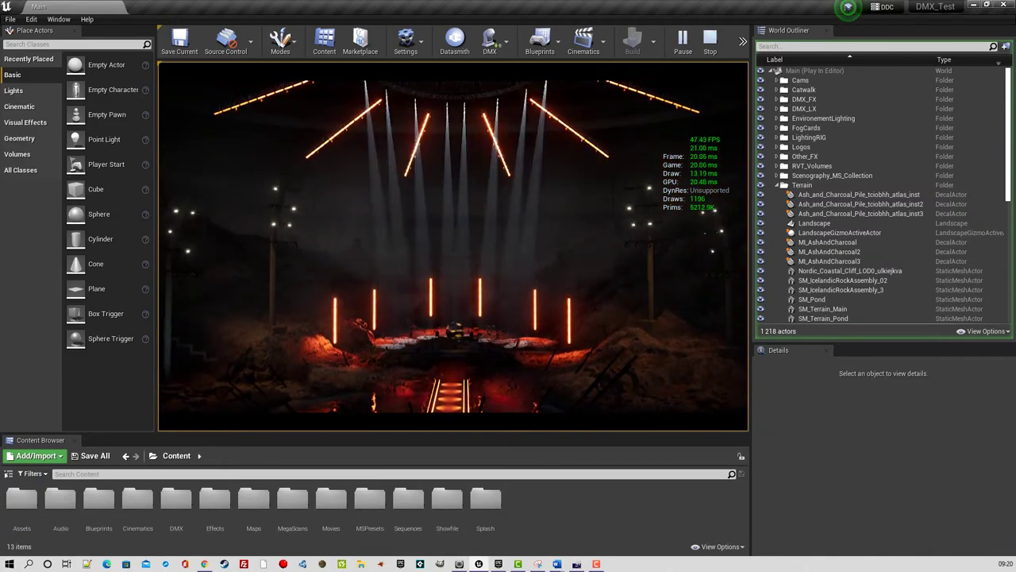
key(r)
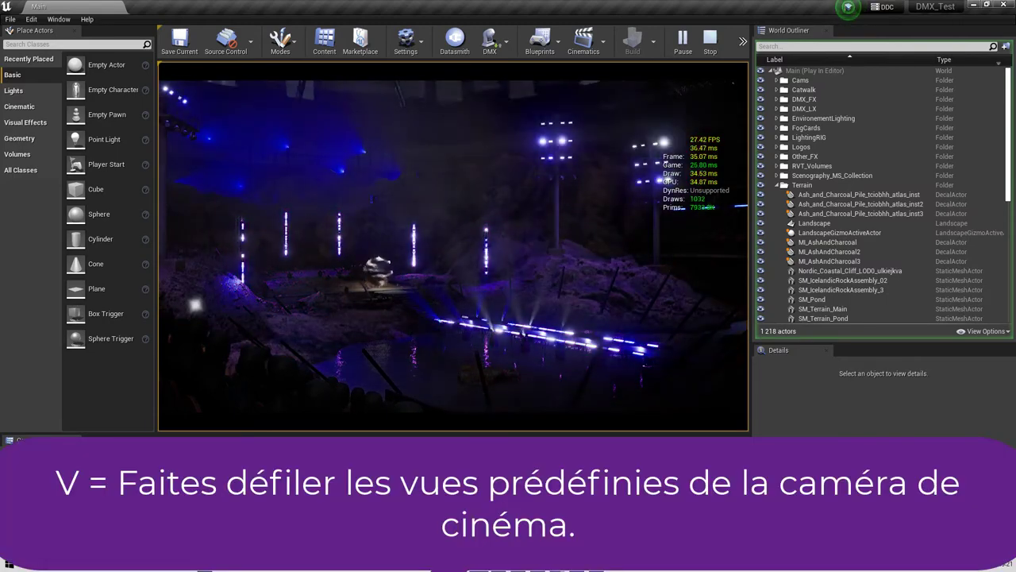
Cycle the cinema cameras with V, from the wide stage view to the audience-level view.
key(v)
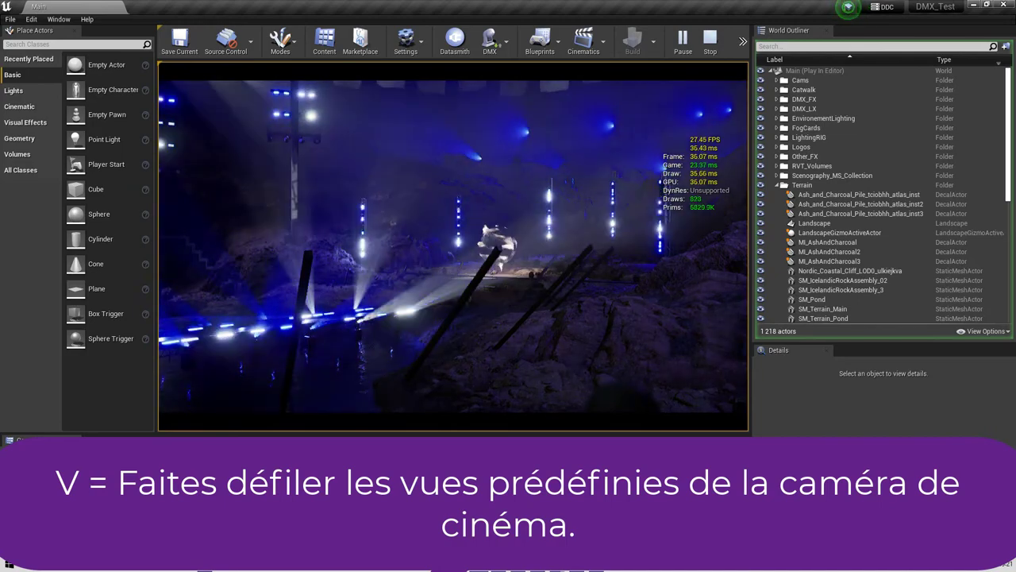
key(v)
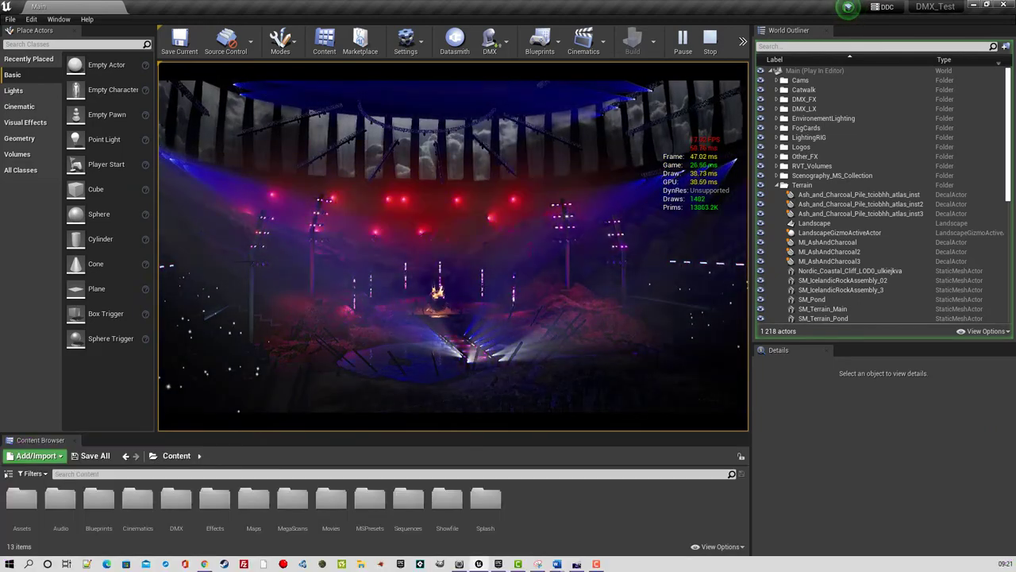
key(v)
key(v)
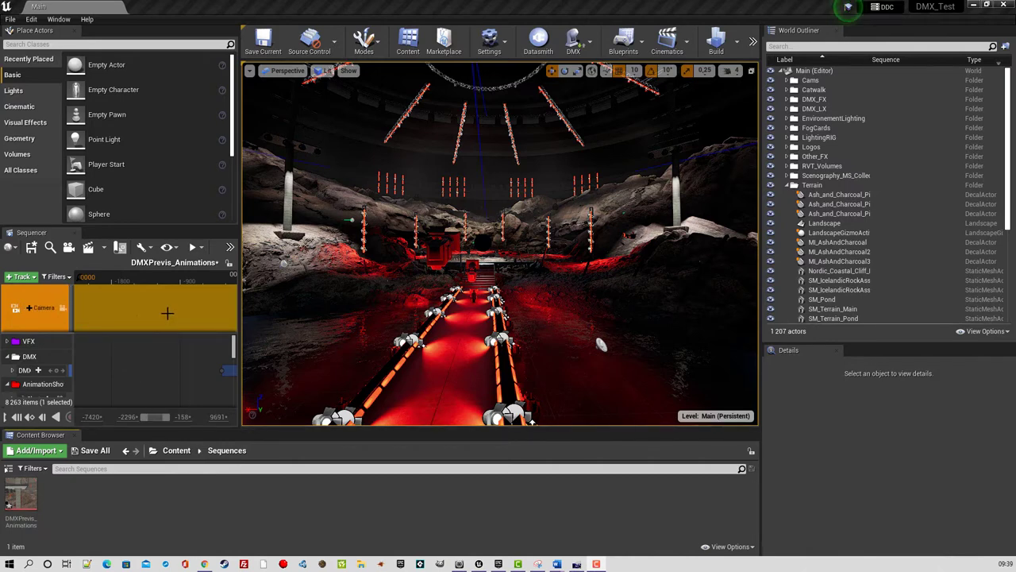
Mute the sequence's Camera track, then select the fog card and take control of the viewport.
right_click(42, 312)
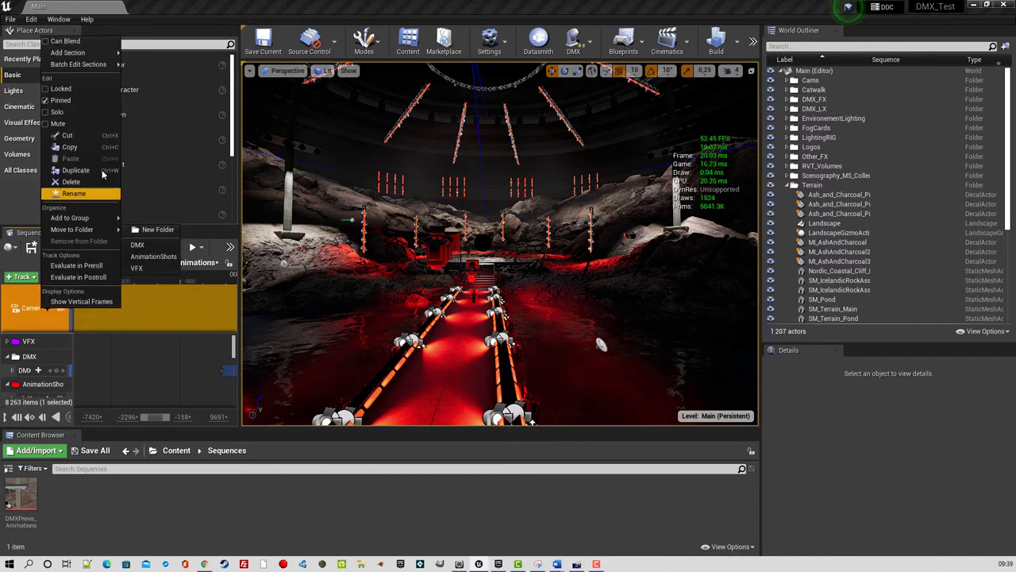
click(57, 124)
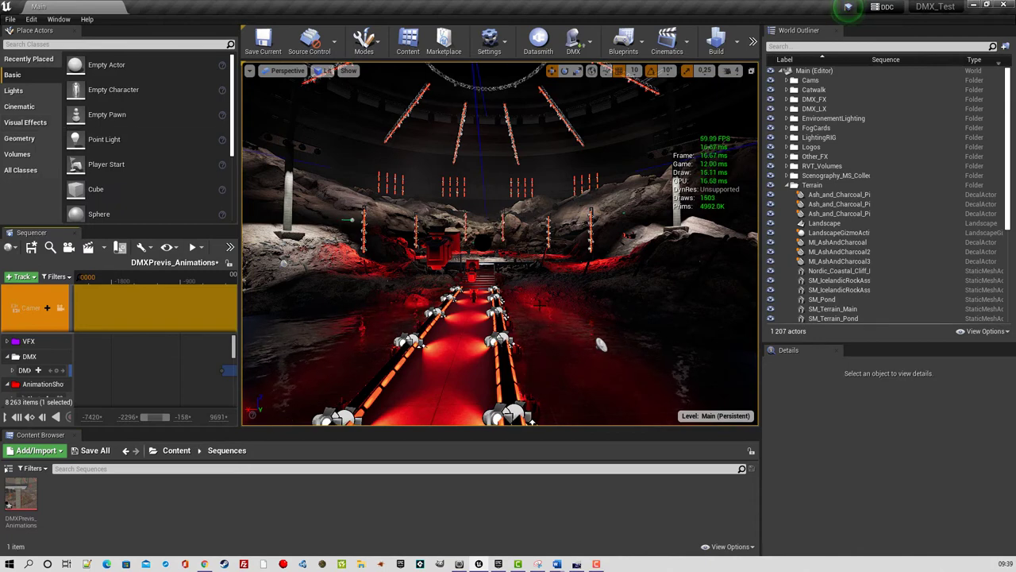
click(601, 343)
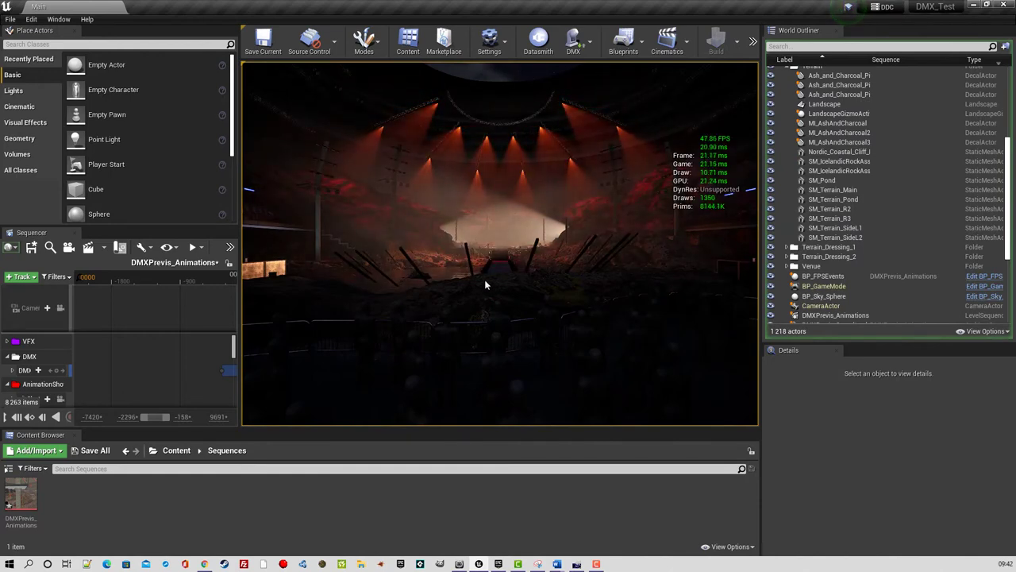
click(486, 284)
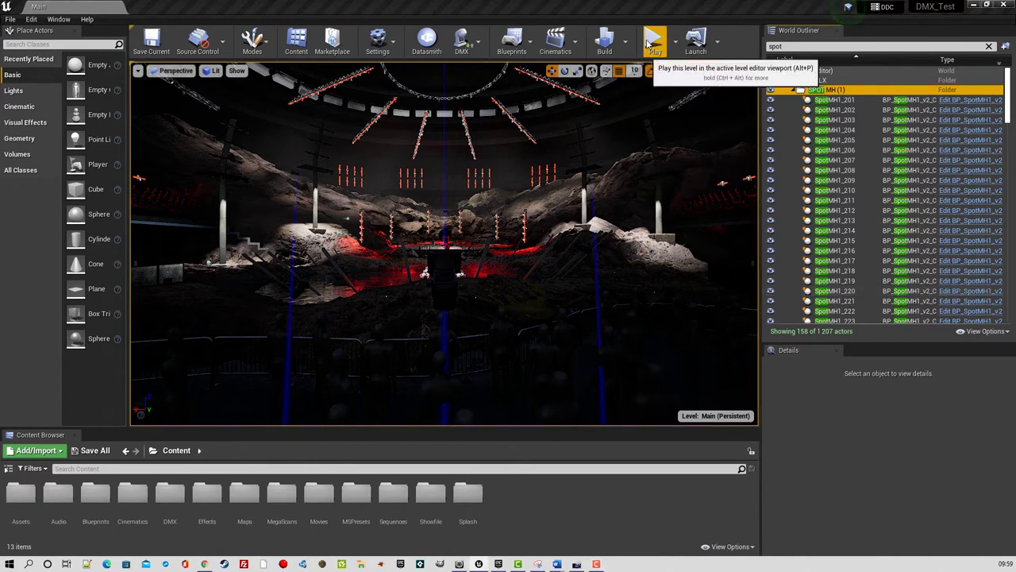
While playing, select all 158 SpotMH1 fixtures and set Light Distance Max to 20000.
click(651, 56)
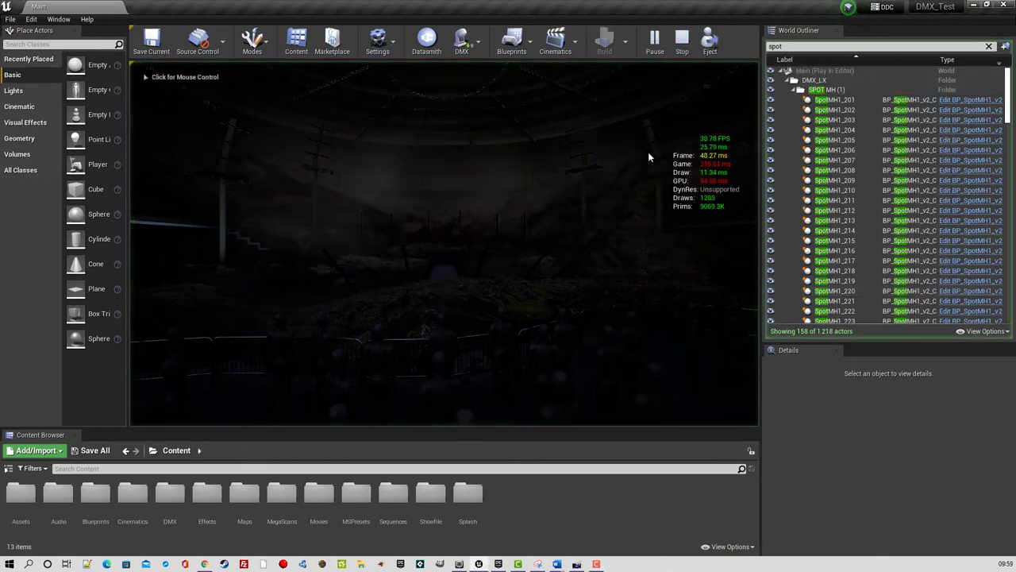
click(835, 100)
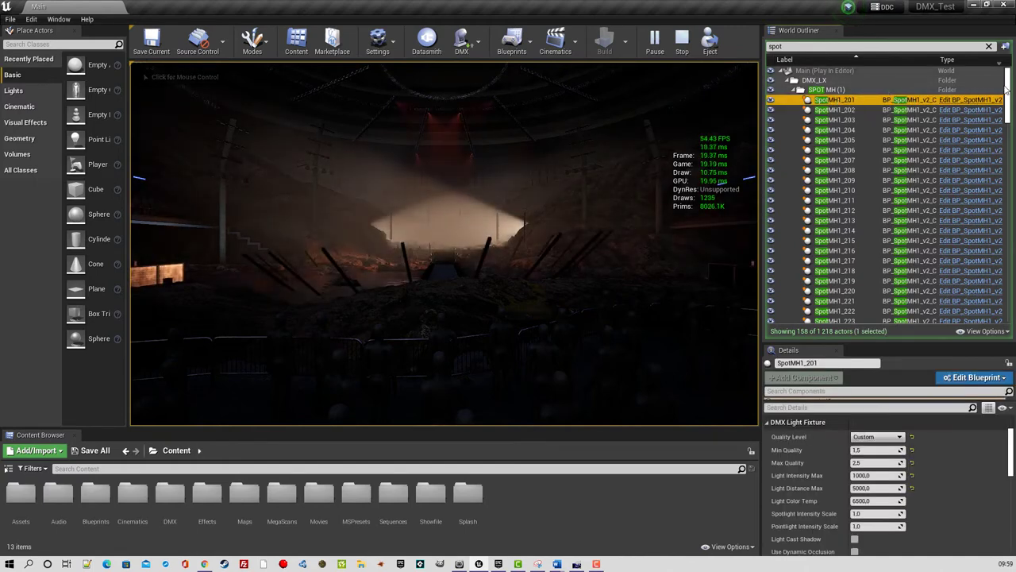
drag(1005, 90, 1006, 288)
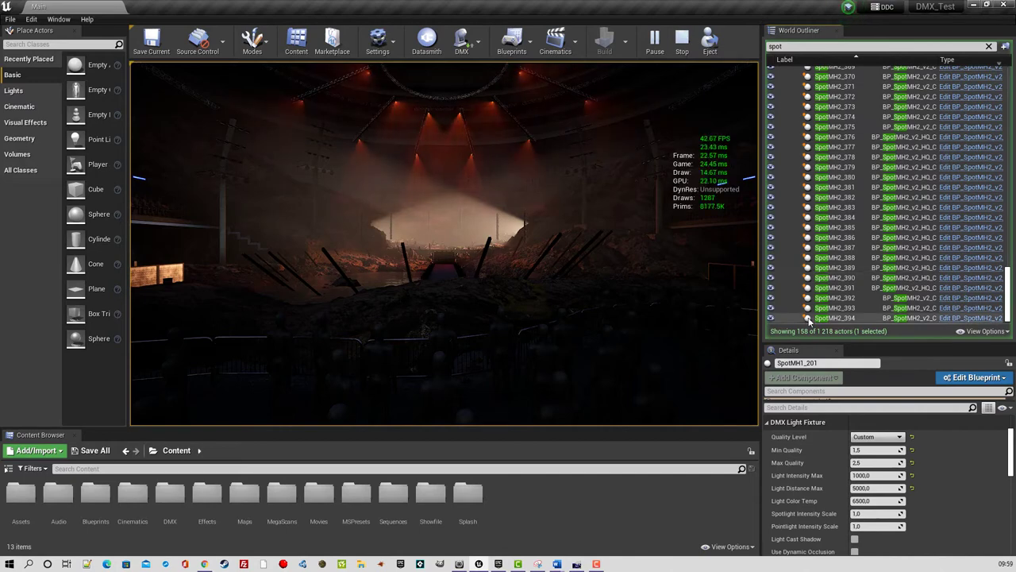
shift+click(813, 319)
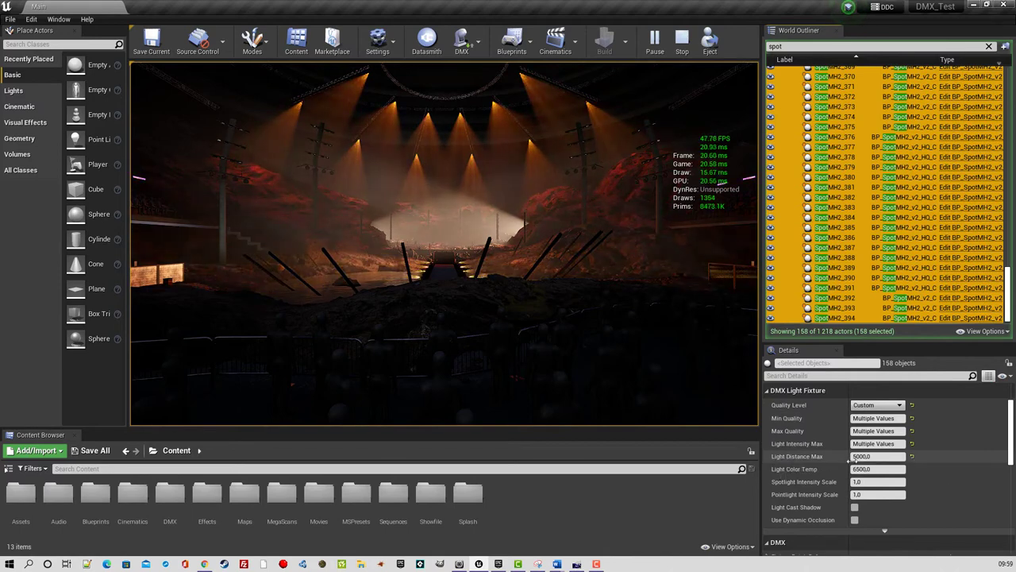
click(875, 456)
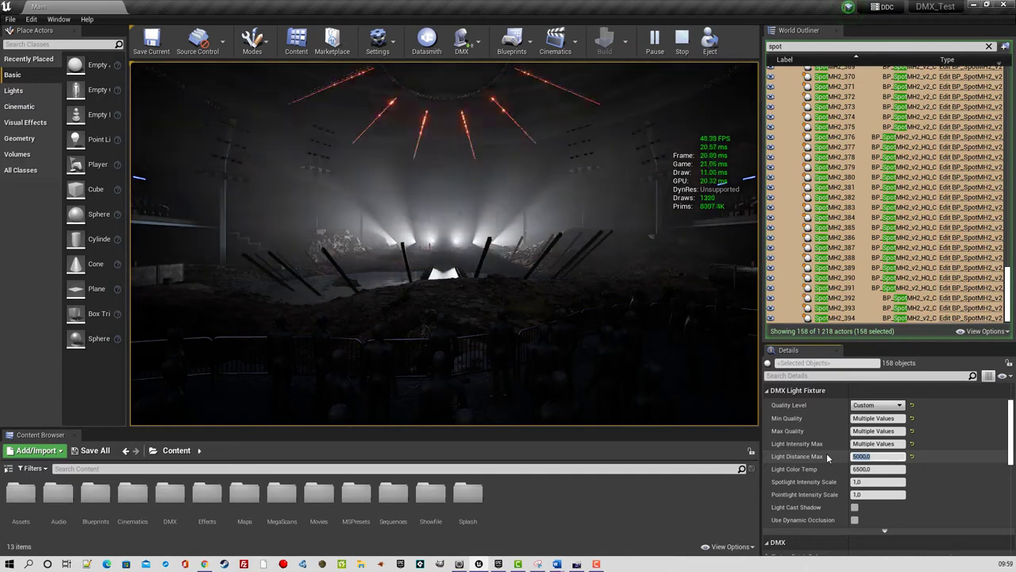
text(500)
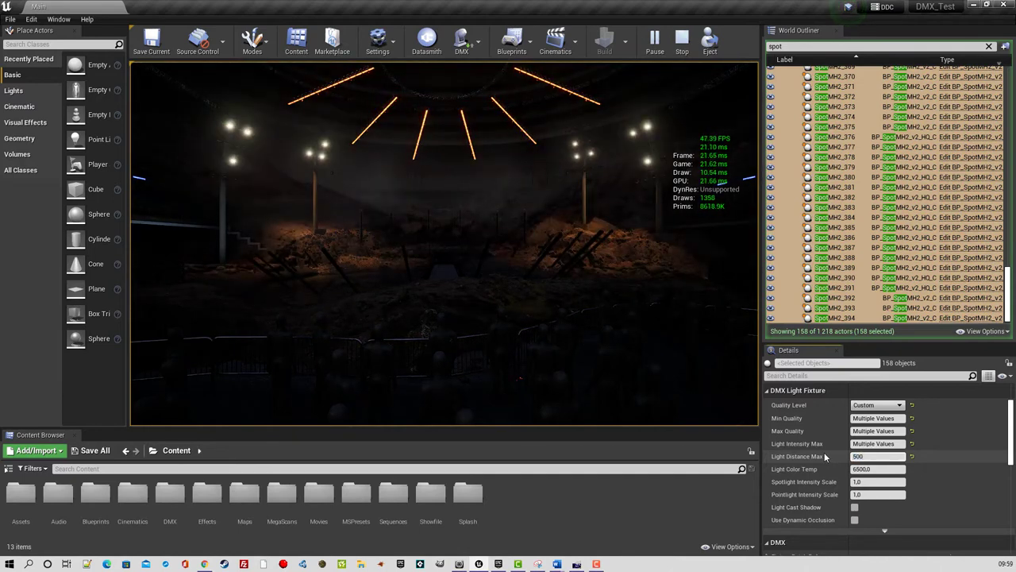
key(Return)
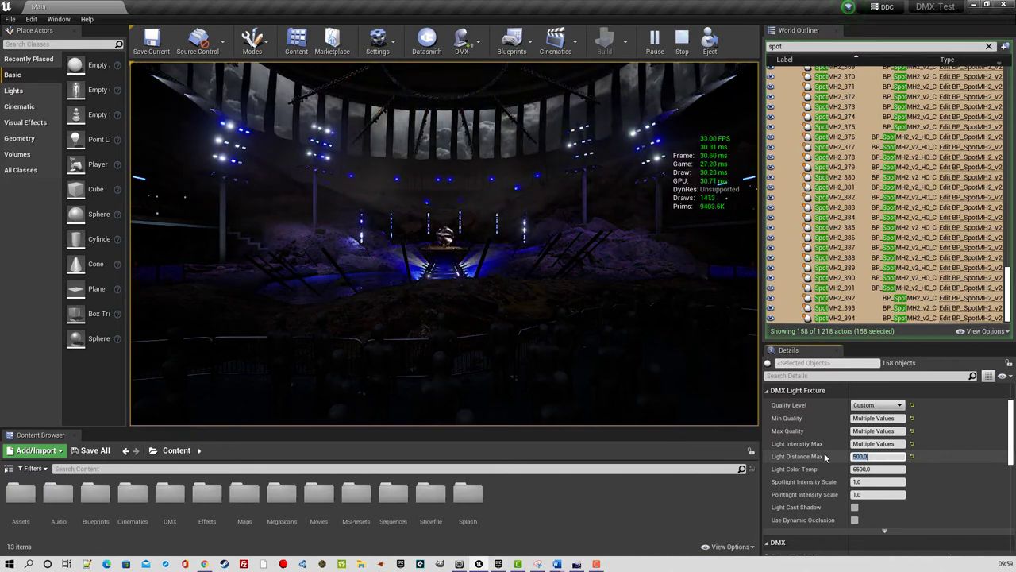
text(20000)
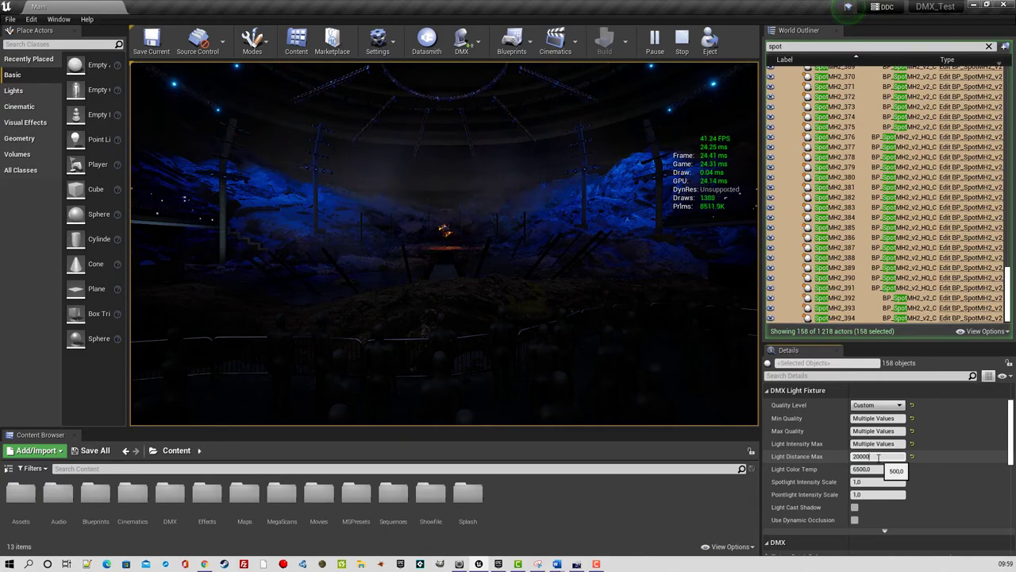
key(Return)
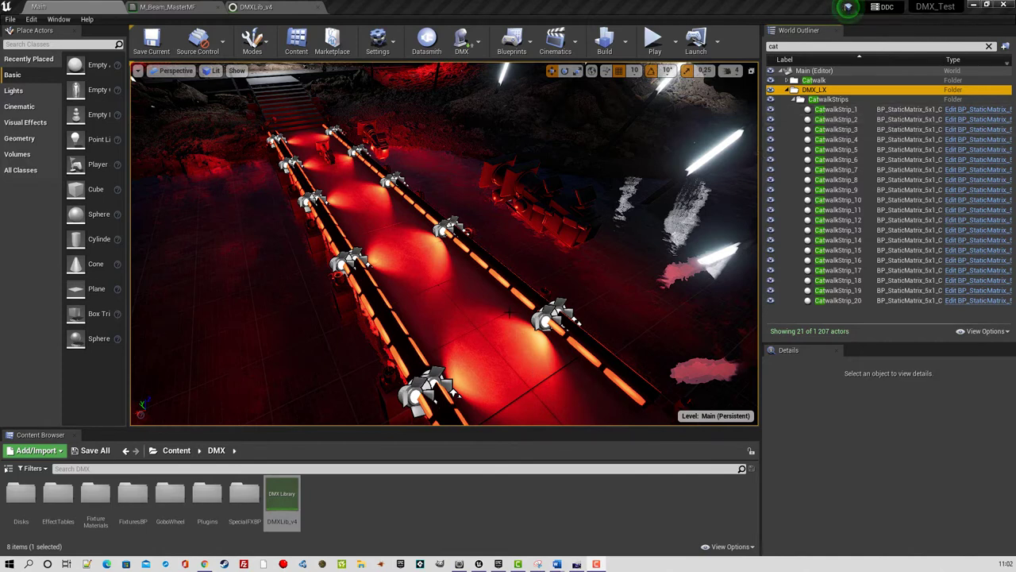
Open the DMXLib_v4 library to view the CatwalkStrip fixture type.
click(262, 7)
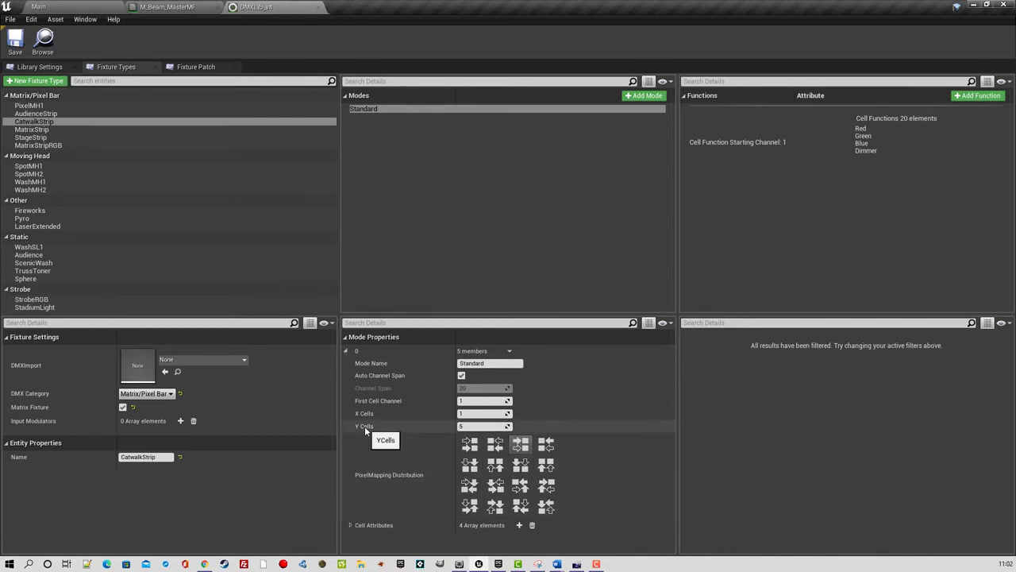
Change the CatwalkStrip cell count to 4, giving 80 cell functions, and save the DMX library.
click(466, 427)
text(4)
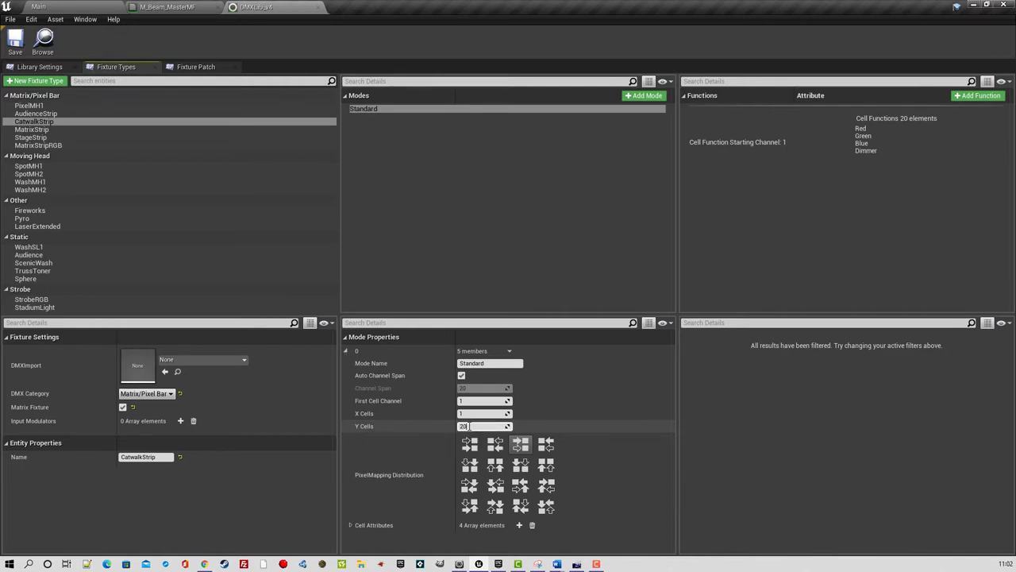
key(Return)
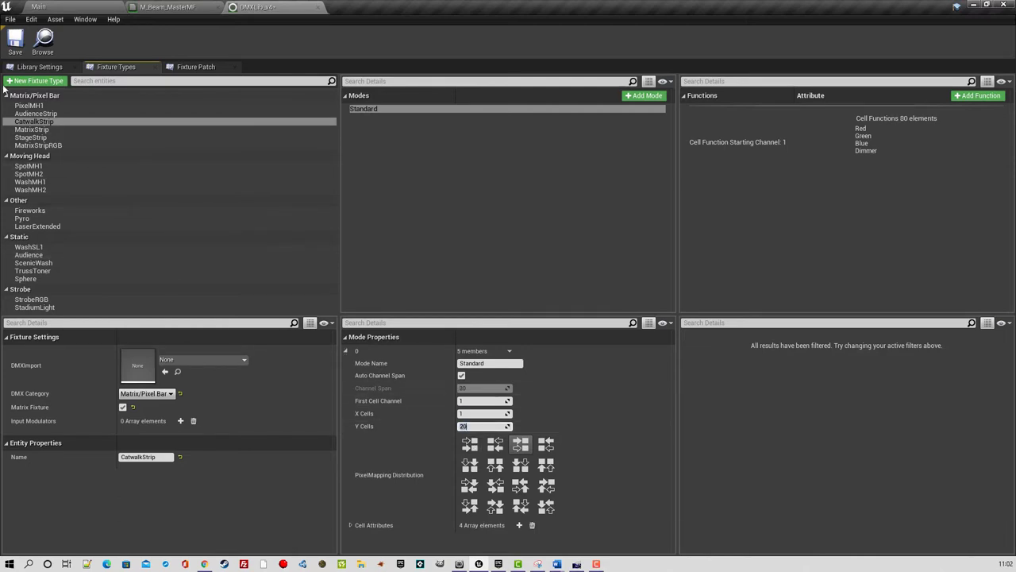
click(15, 37)
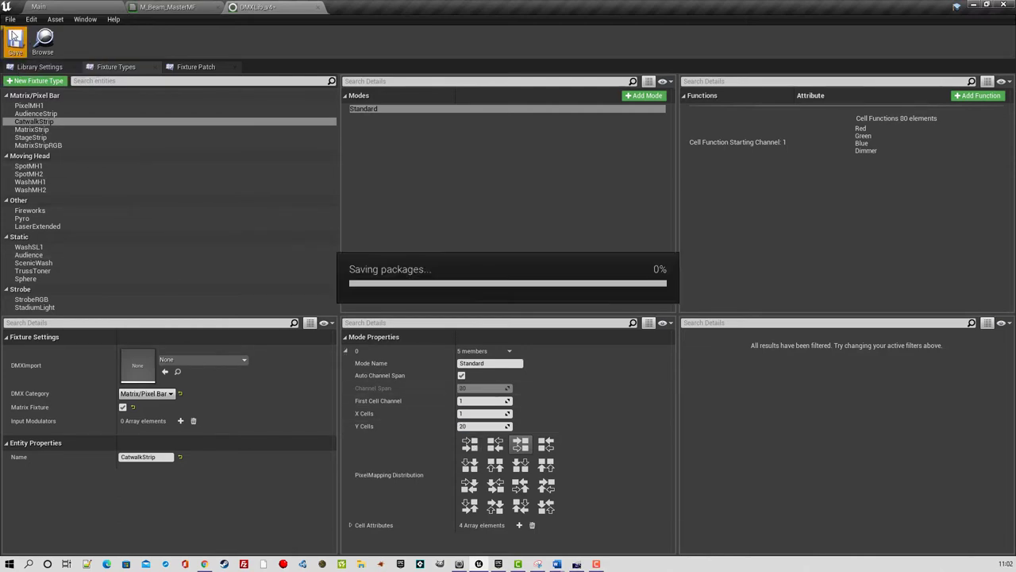
Back in the Main level, generate preview meshes for all 20 CatwalkStrips, then deselect them.
click(76, 11)
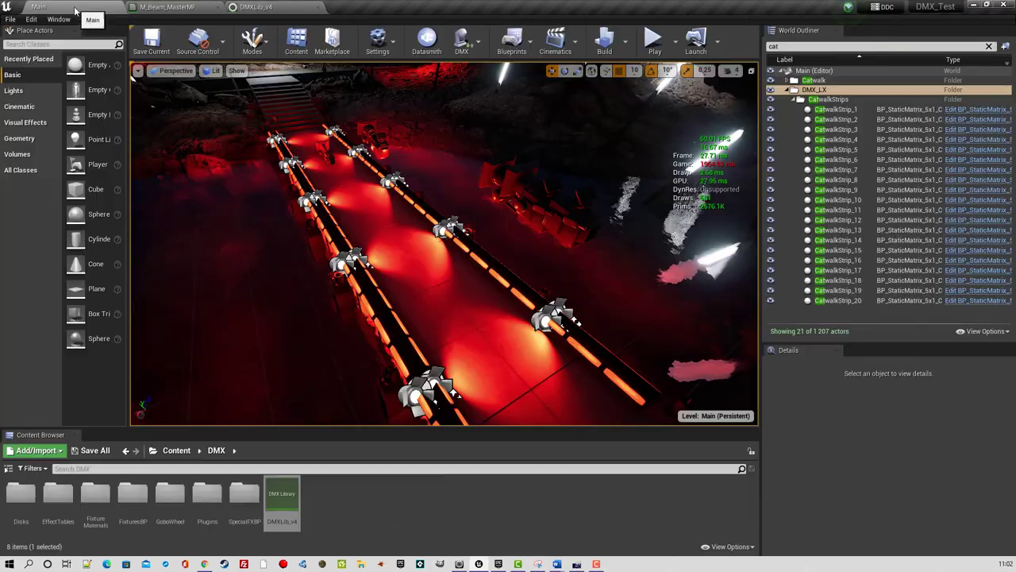
click(836, 109)
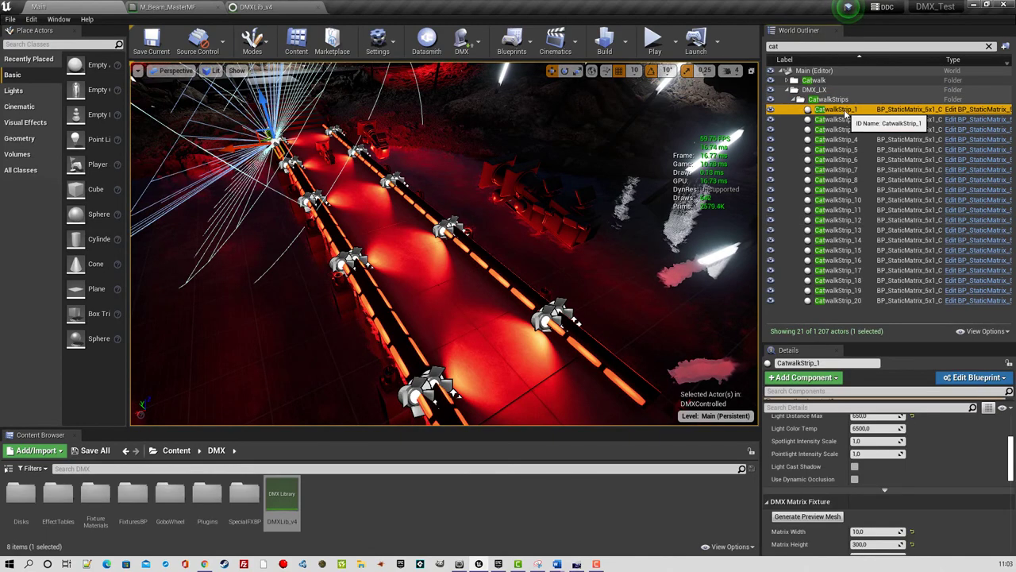
shift+click(838, 301)
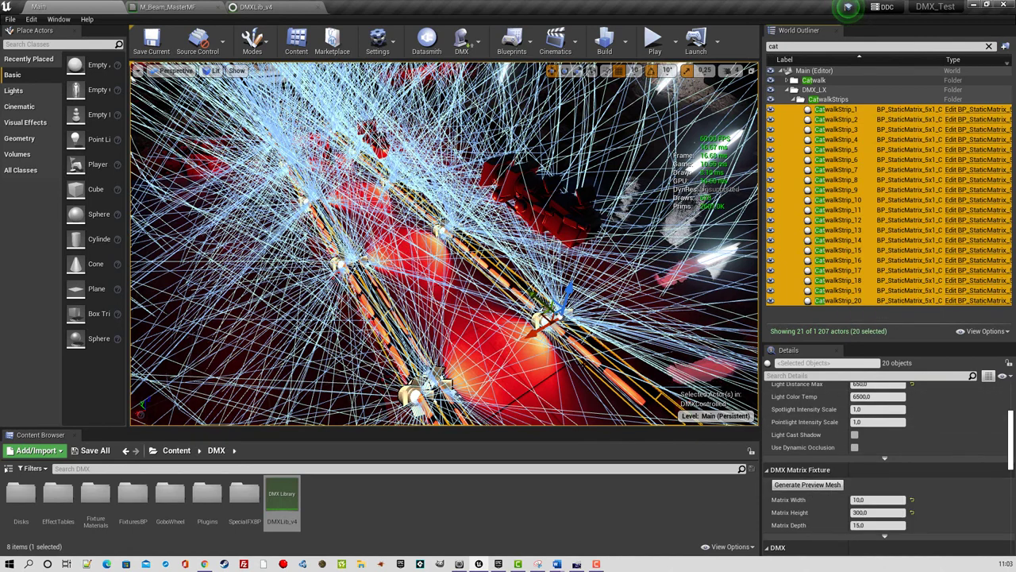
click(813, 485)
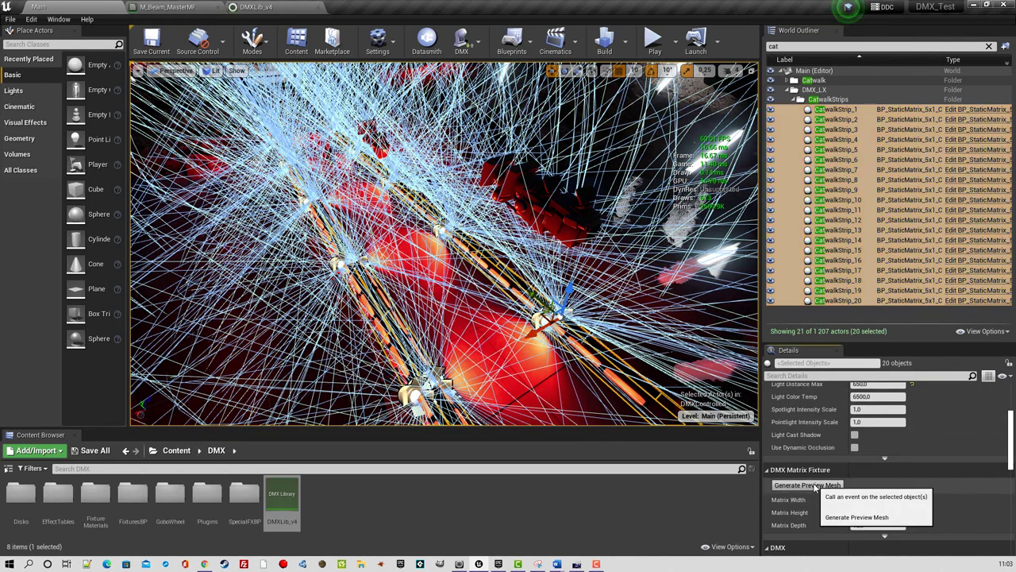
click(809, 318)
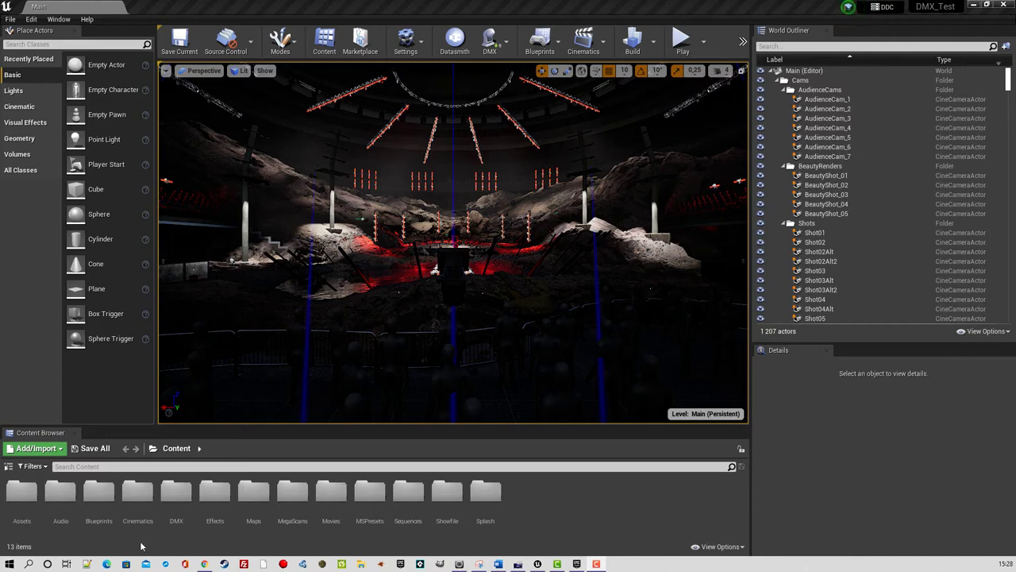
Browse the Content Browser down to Cinematics > MoviePipeline > Presets.
double_click(136, 490)
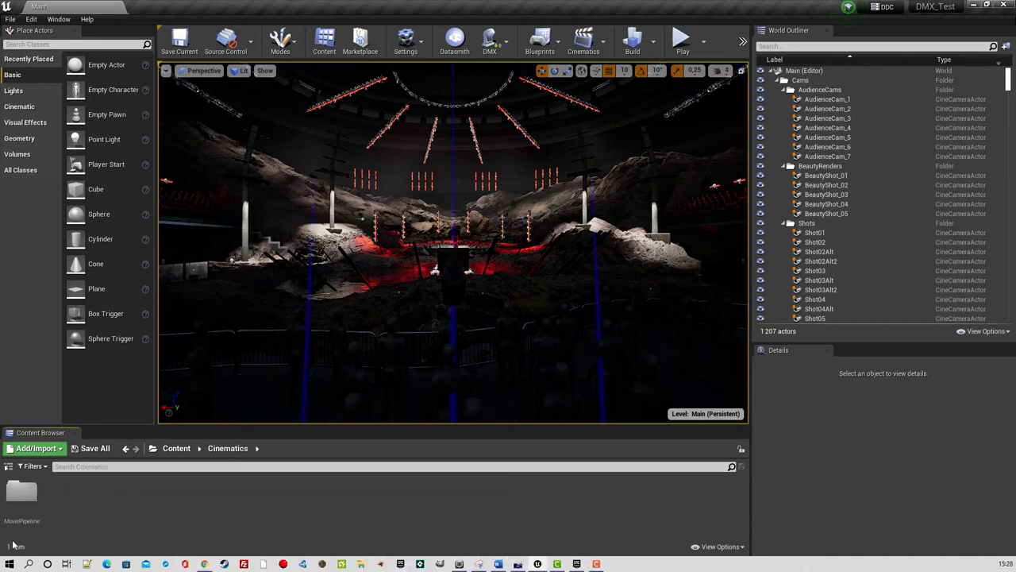
double_click(13, 494)
double_click(20, 494)
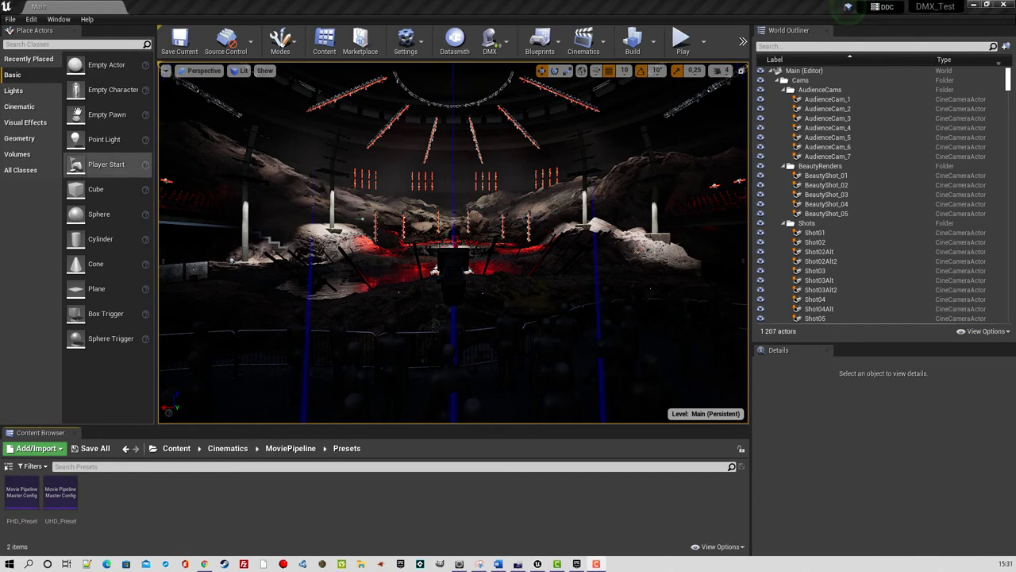
In Movie Render Queue, add a DMXPrevis_Animations render job using the FHD_Preset configuration.
click(68, 20)
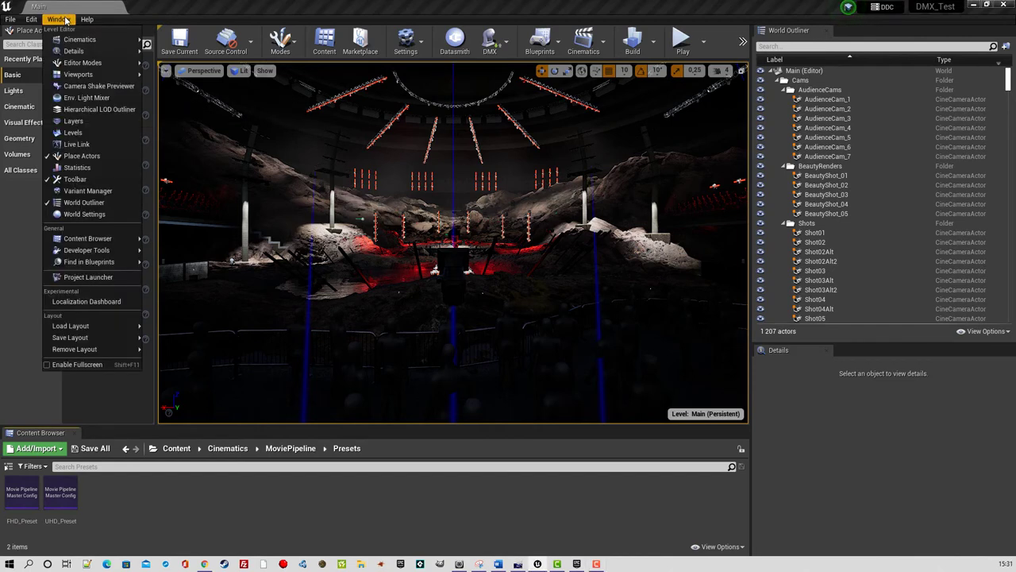
mouse_move(71, 42)
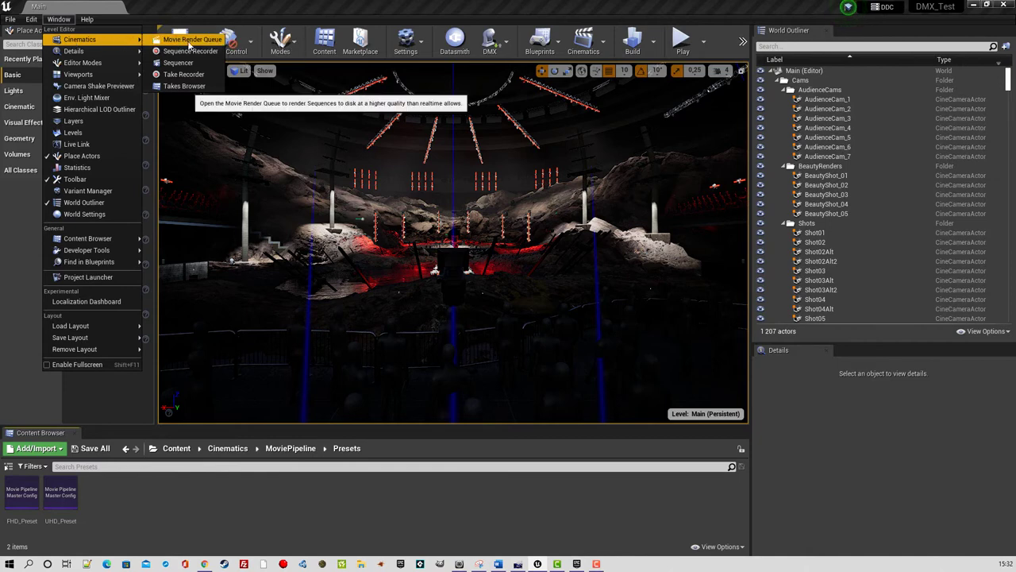
click(191, 39)
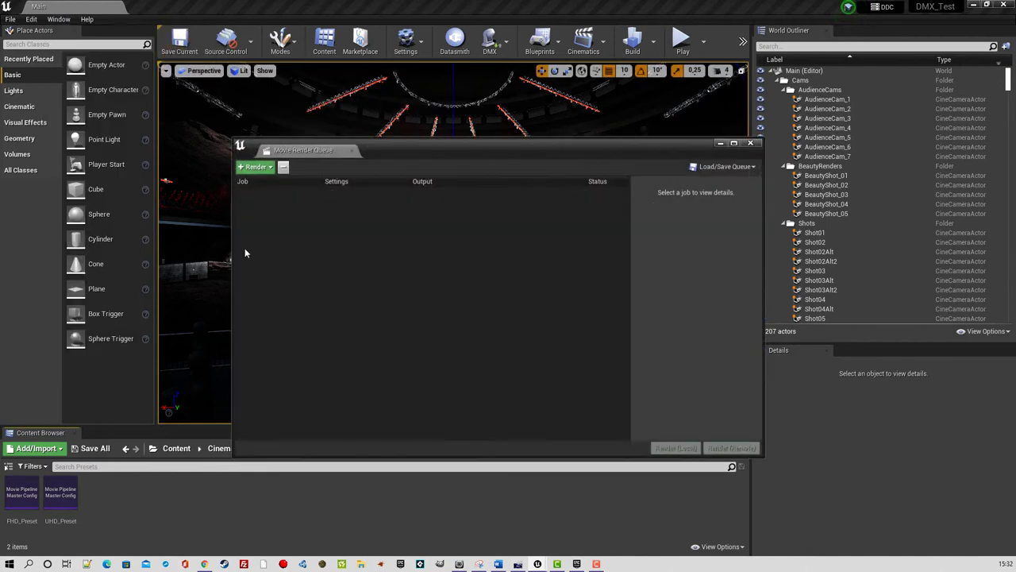
click(250, 168)
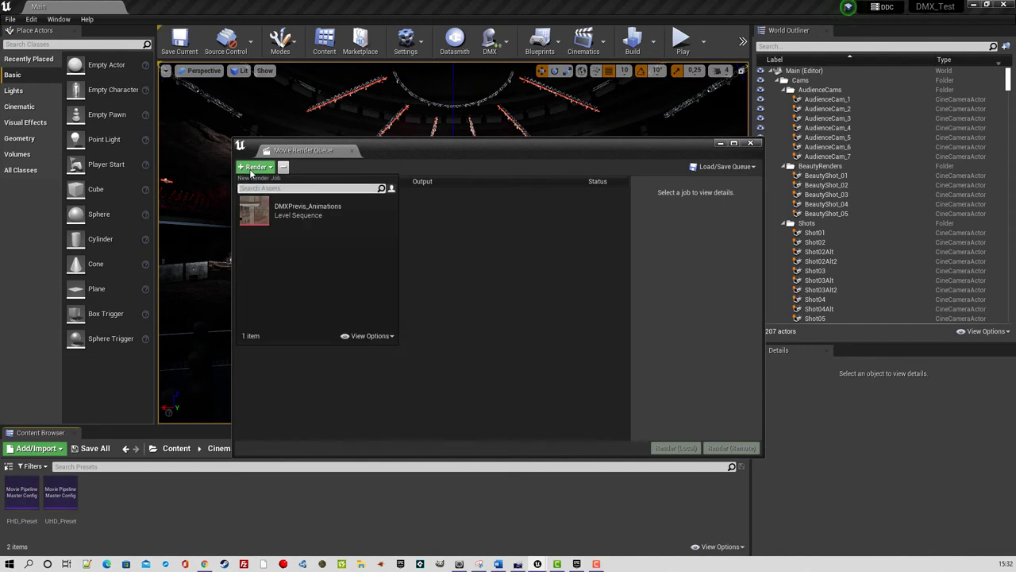
click(262, 212)
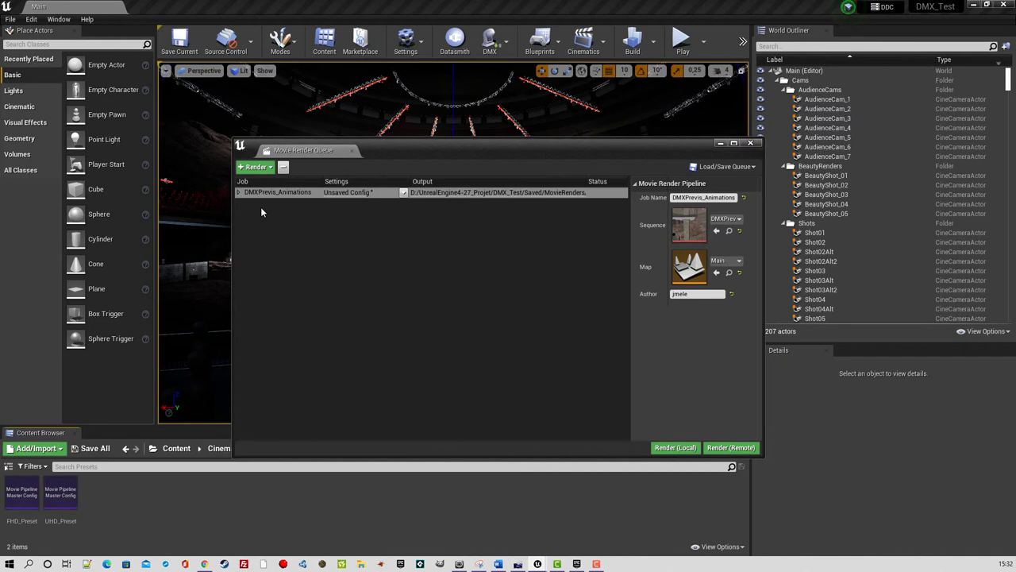
click(404, 194)
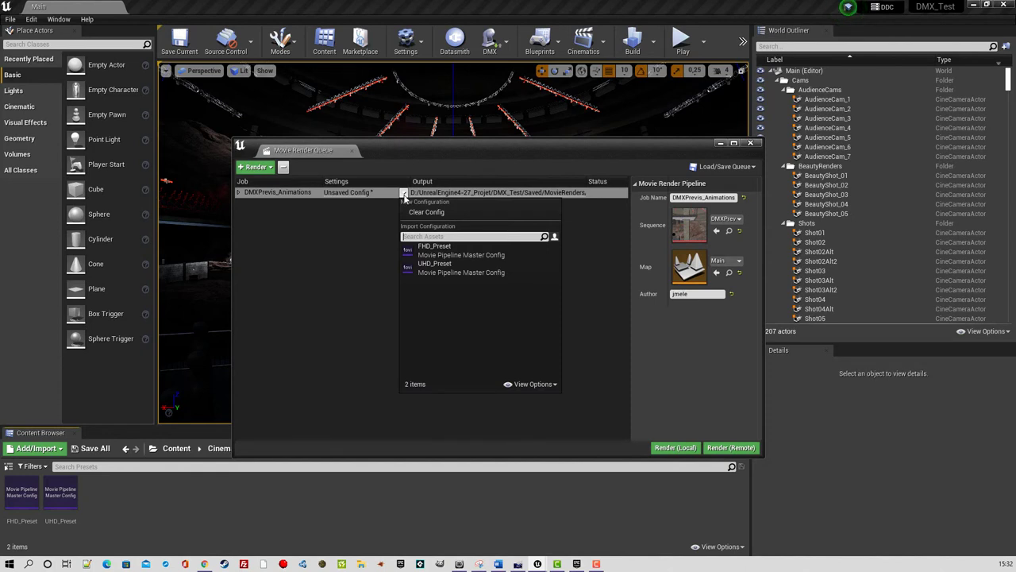
click(425, 254)
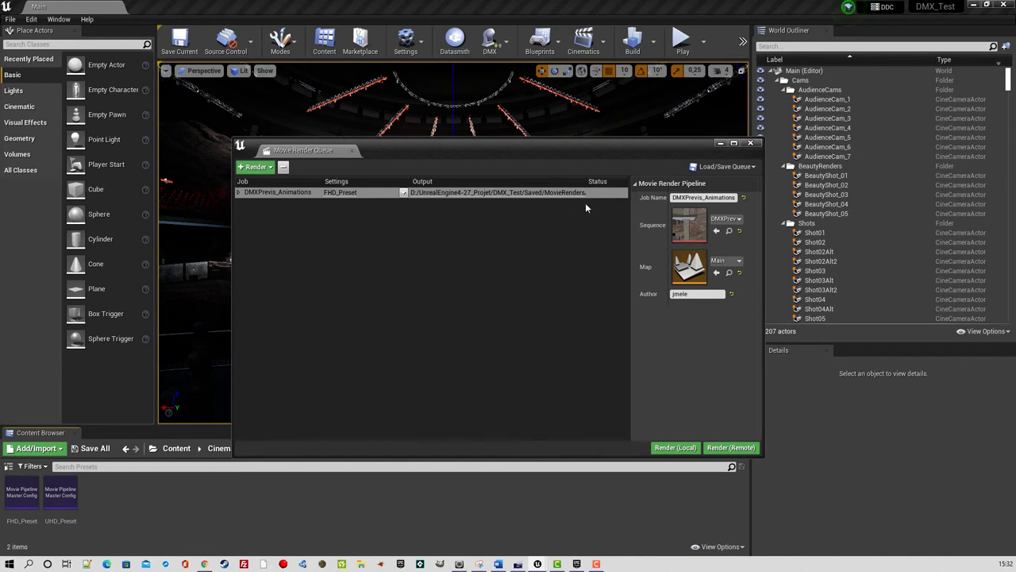
Check the empty MovieRenders output folder, then start a local render of the job.
click(491, 196)
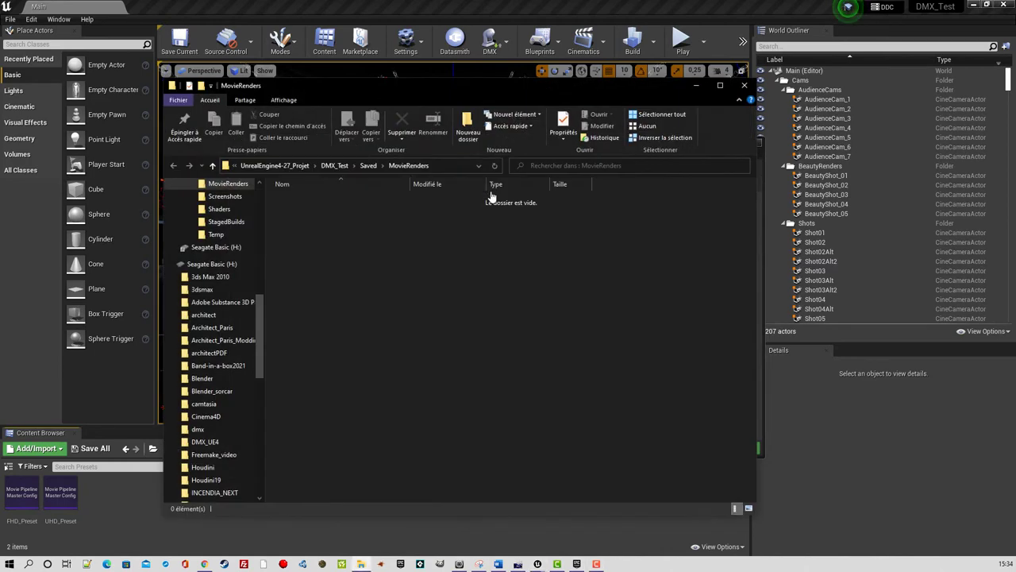
click(744, 85)
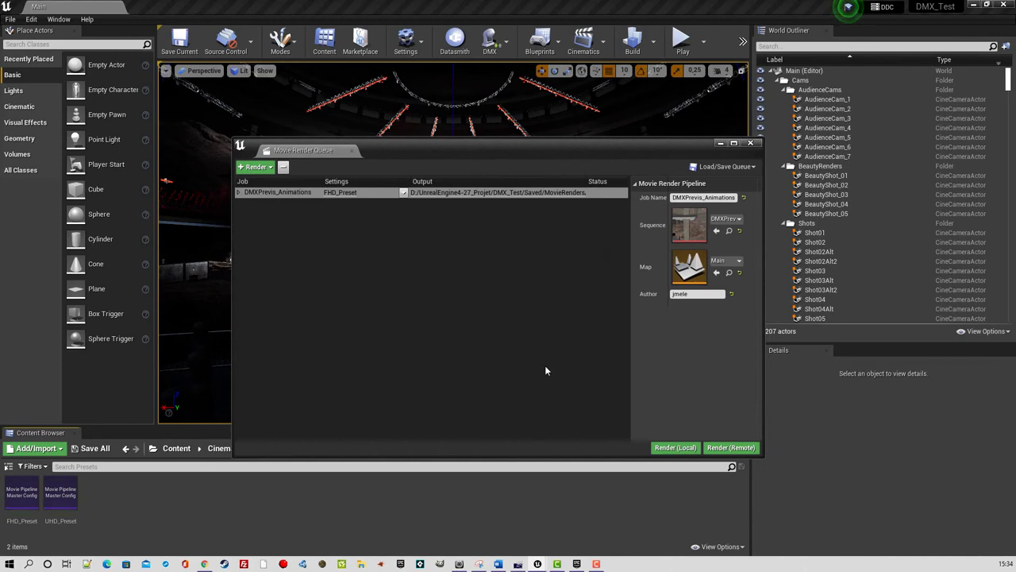
click(674, 448)
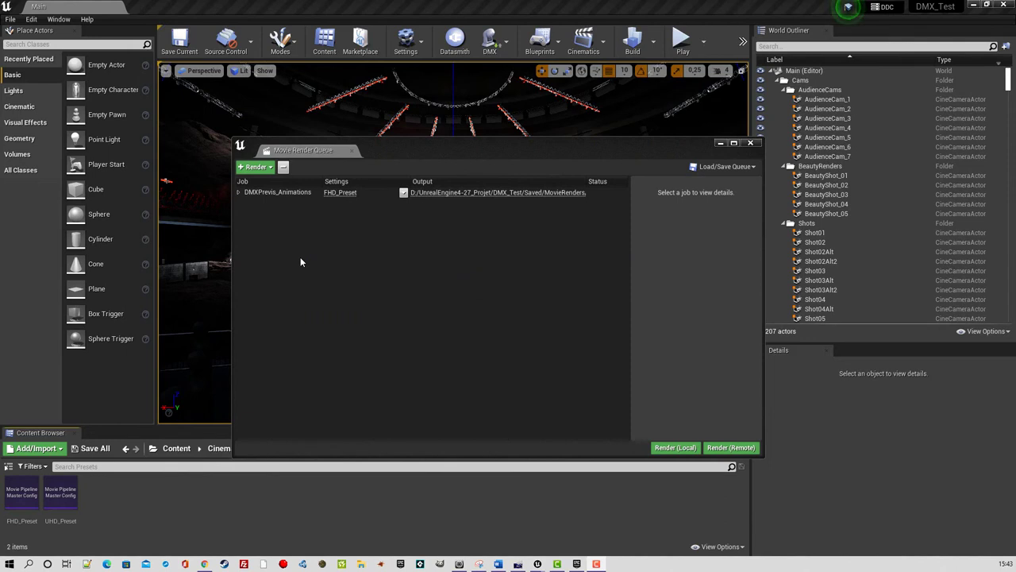
Add Apple ProRes and .wav Audio outputs to the FHD_Preset render settings and accept them.
click(335, 194)
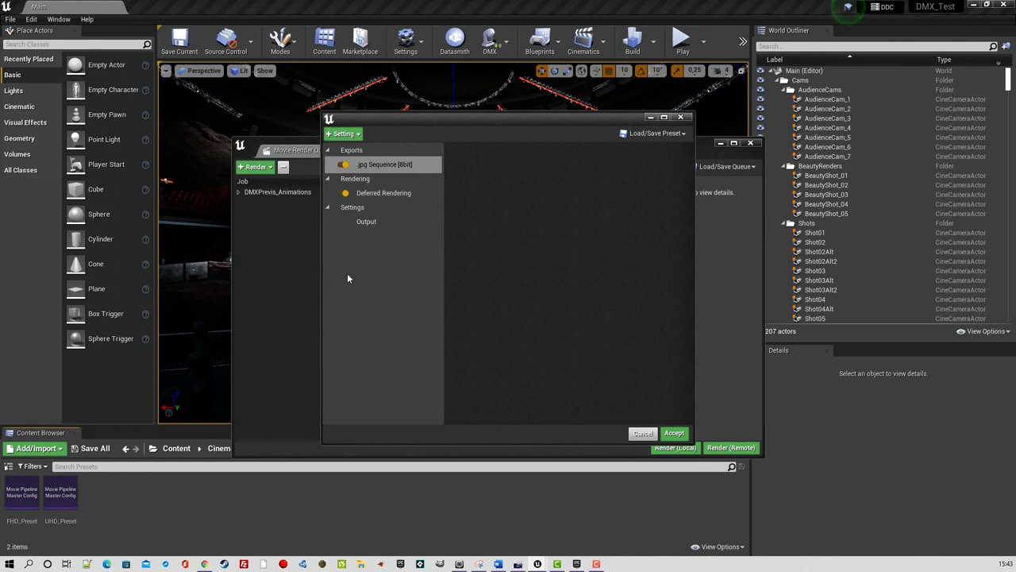
click(344, 134)
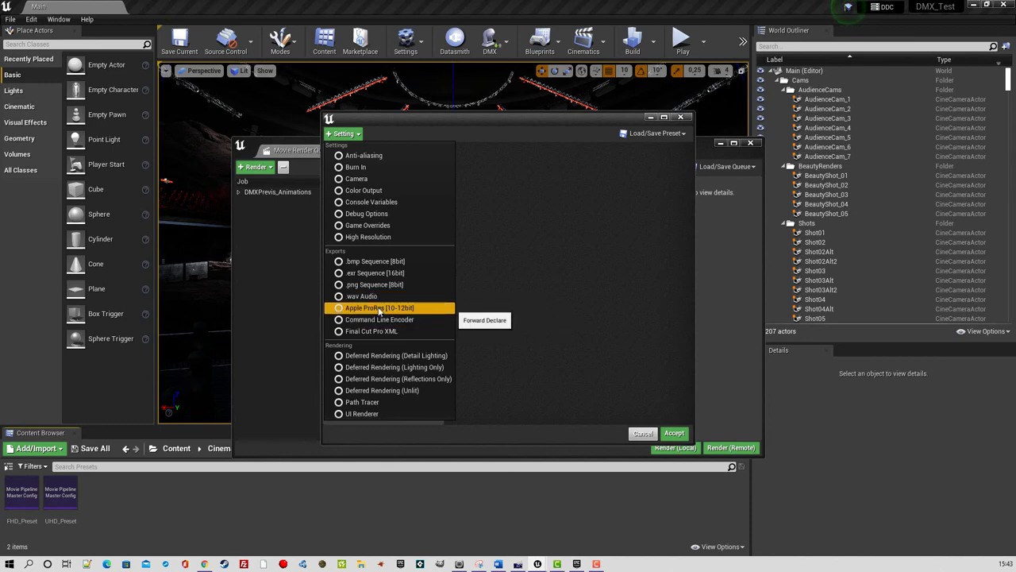
click(352, 309)
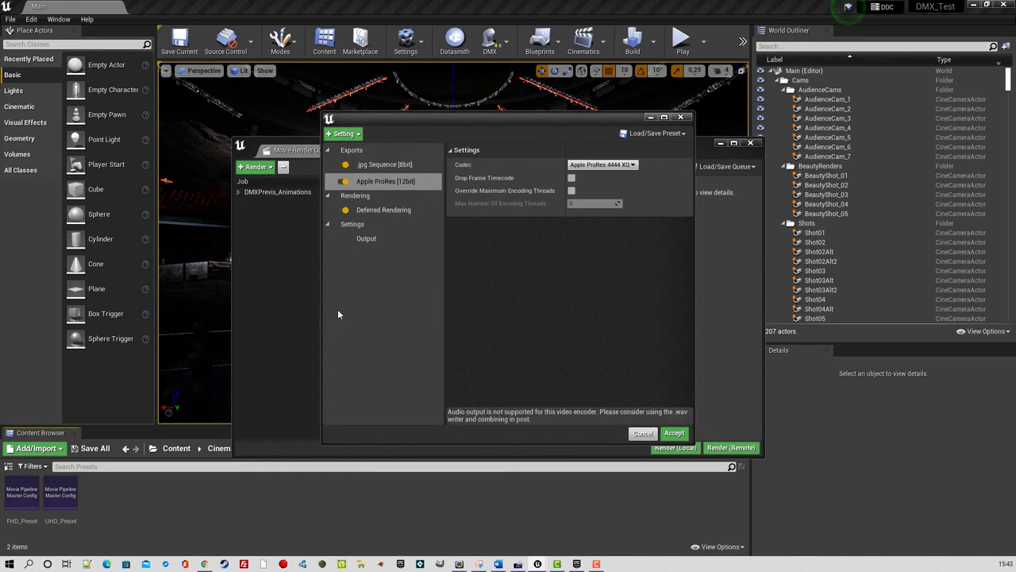
click(674, 433)
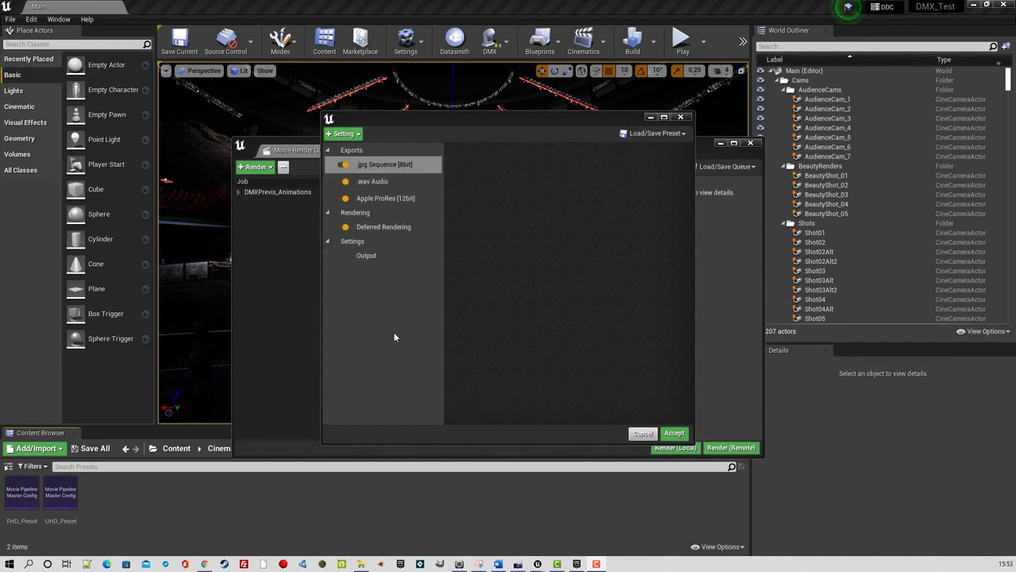
click(674, 432)
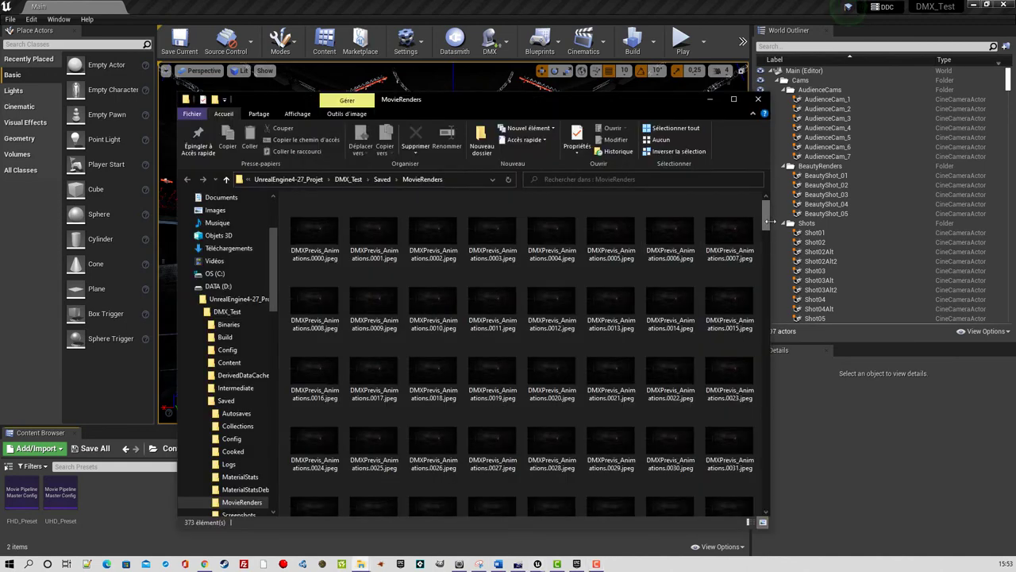
Scroll MovieRenders to the end to check DMXPrevis_Animations.mov (677 Mo) and .wav, then close Explorer.
scroll(756, 276, down, 3)
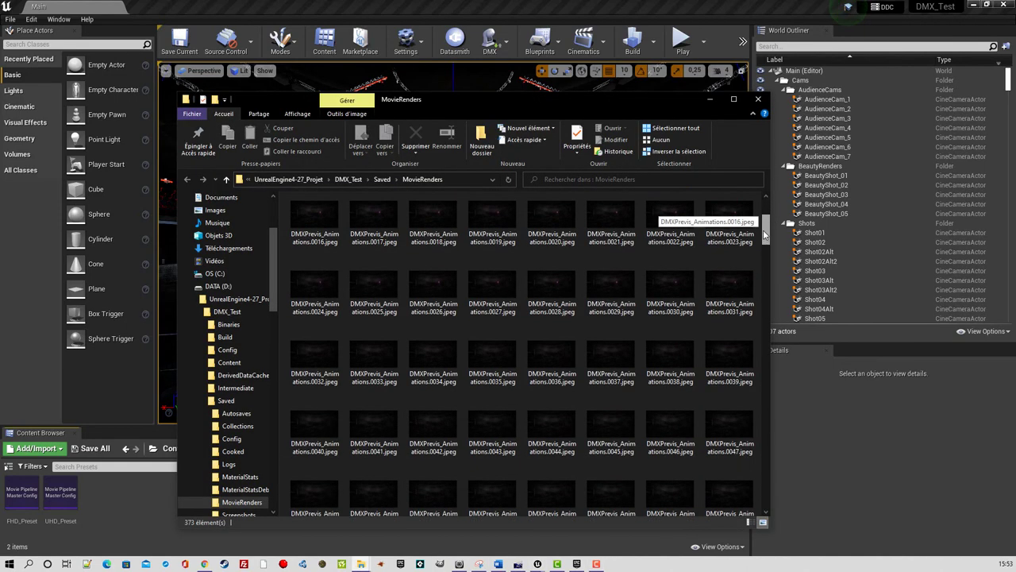
scroll(756, 275, down, 3)
drag(757, 276, 783, 504)
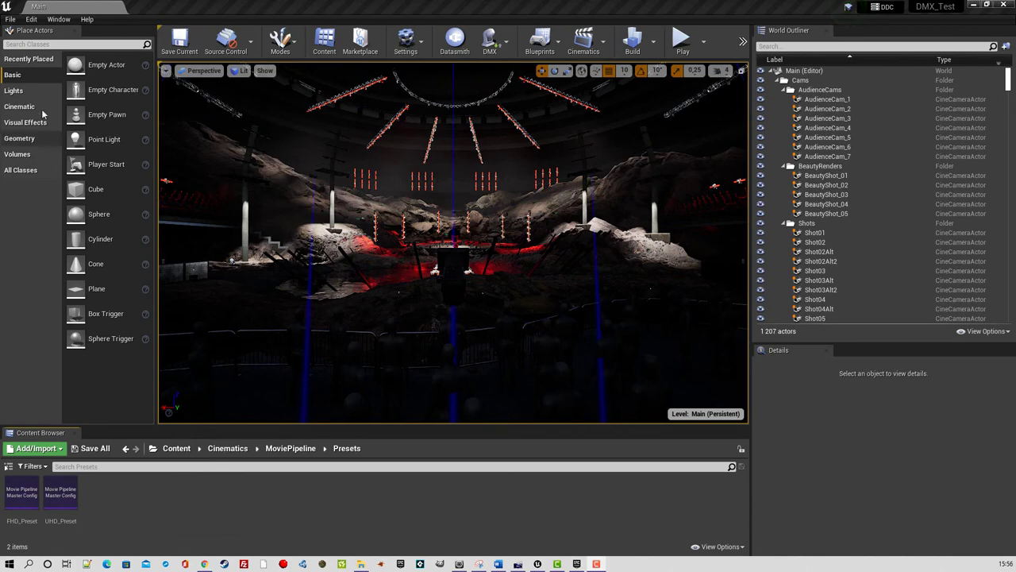
click(10, 20)
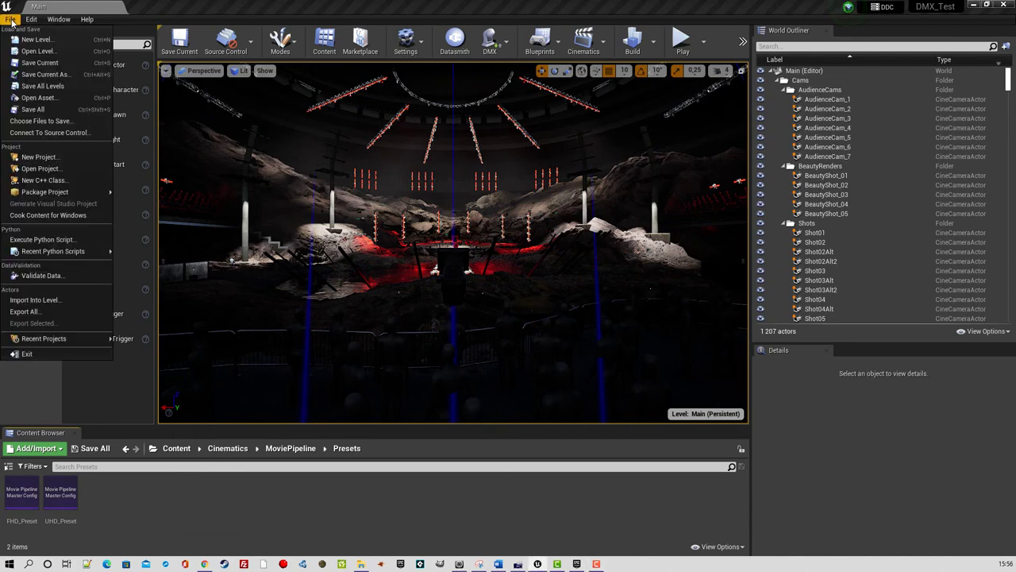
mouse_move(47, 196)
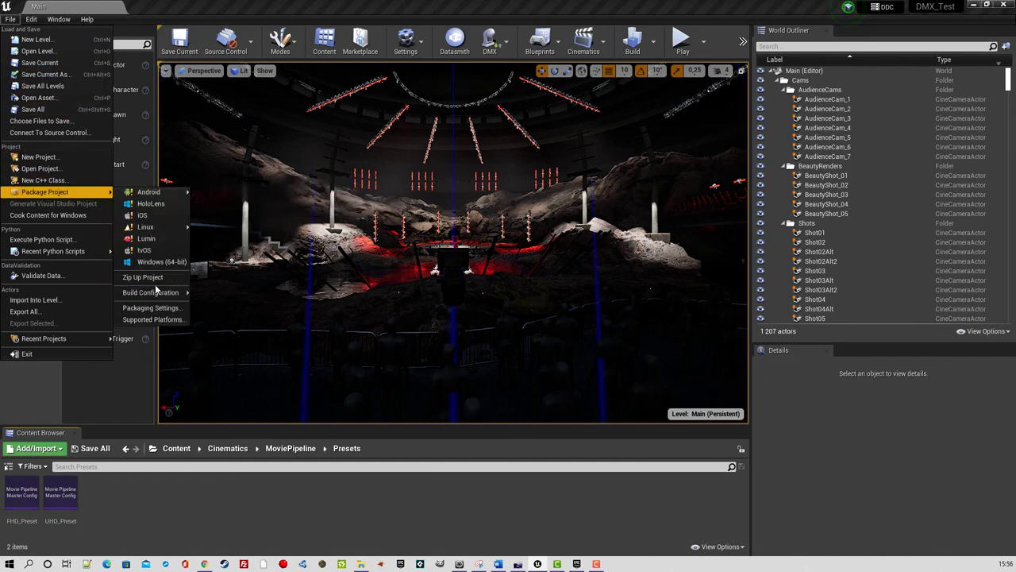
mouse_move(160, 296)
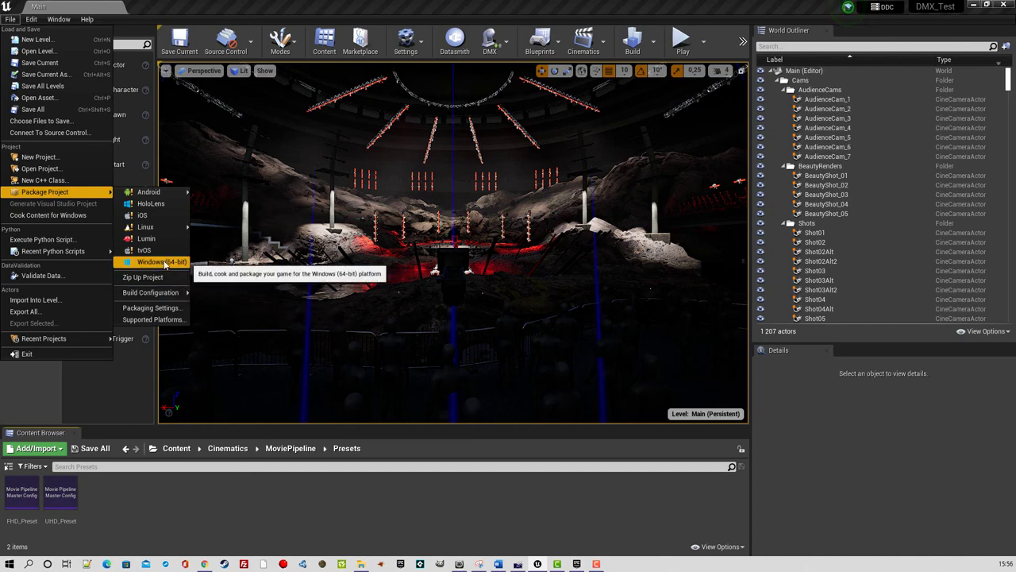
click(329, 290)
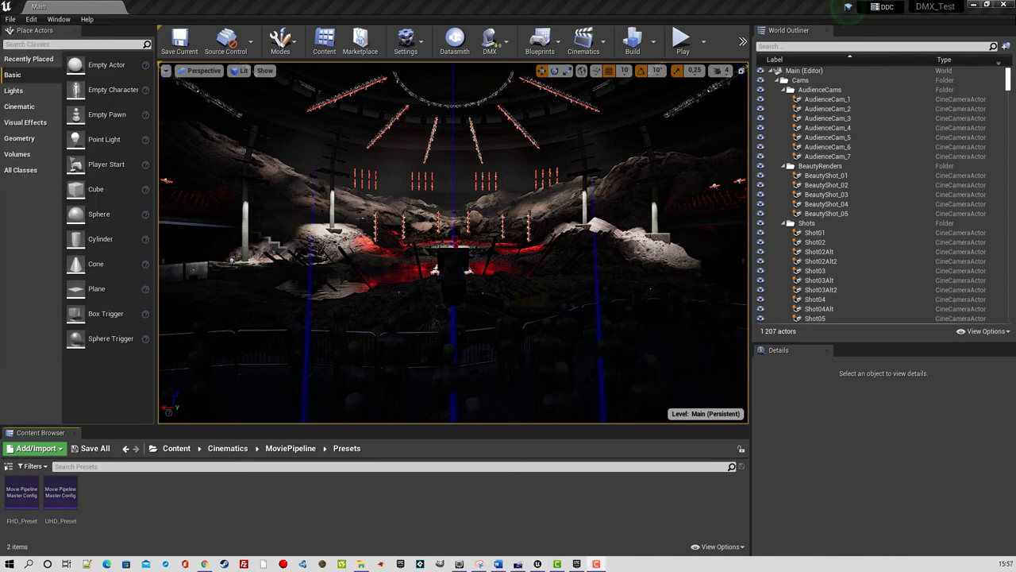